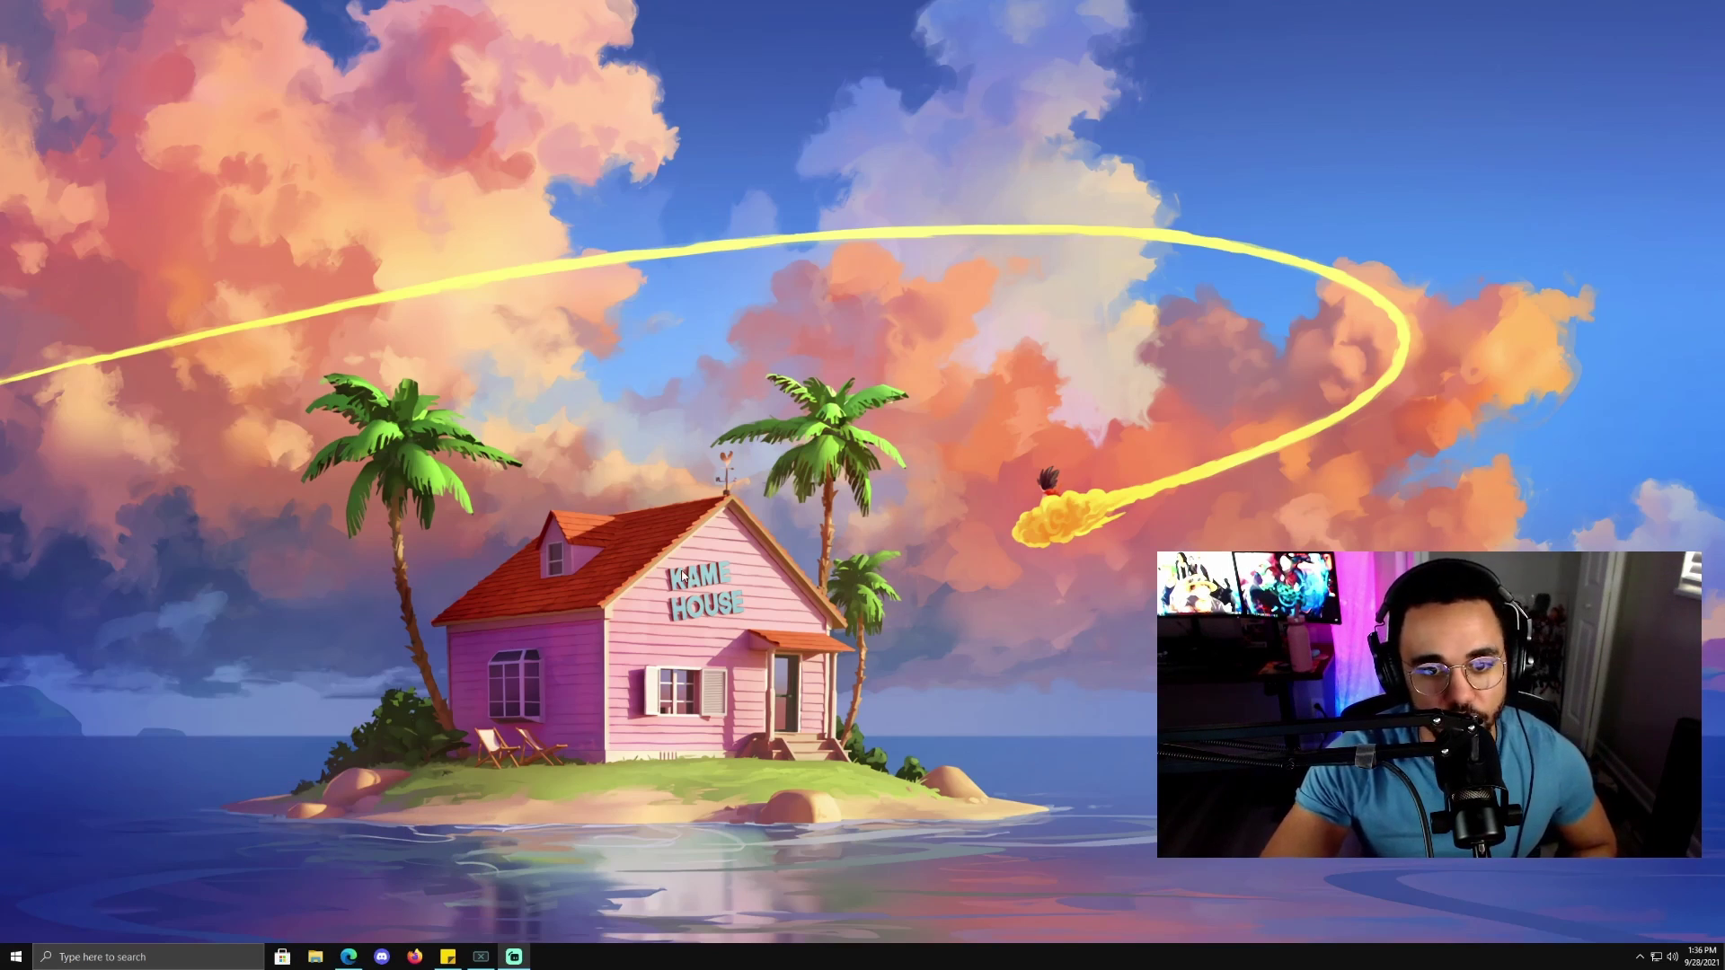
From the desktop menu, open Advanced display settings for Display 4 (S2719DGF)
right_click(791, 446)
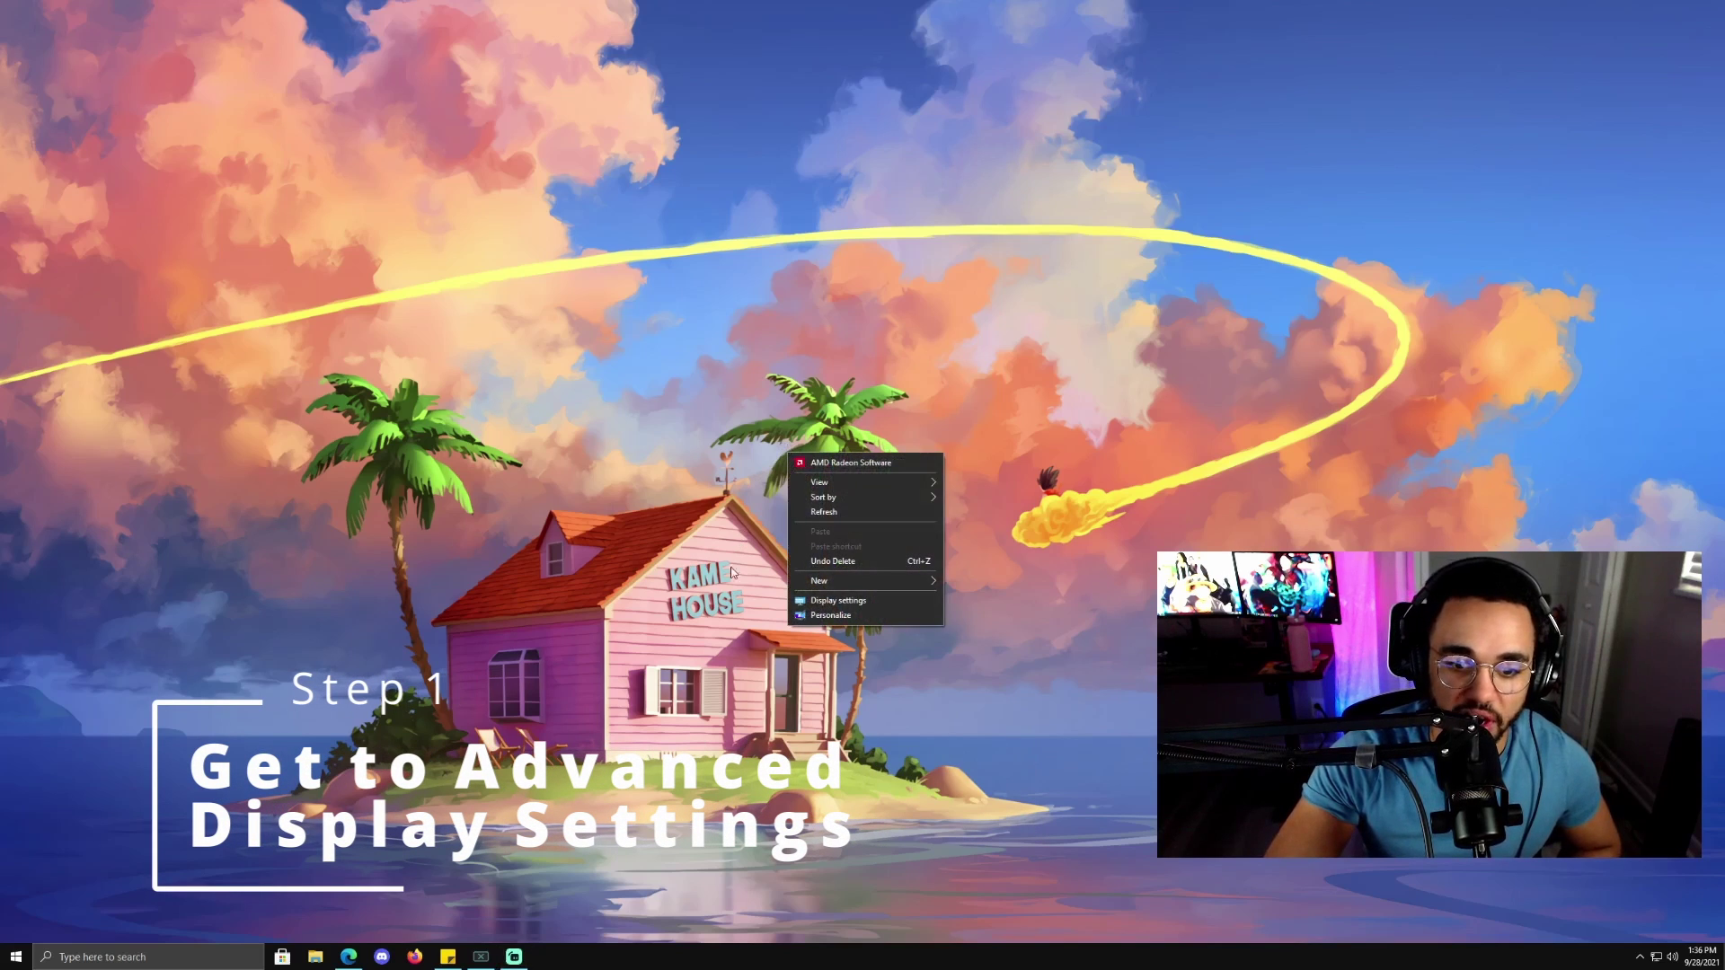
left_click(836, 601)
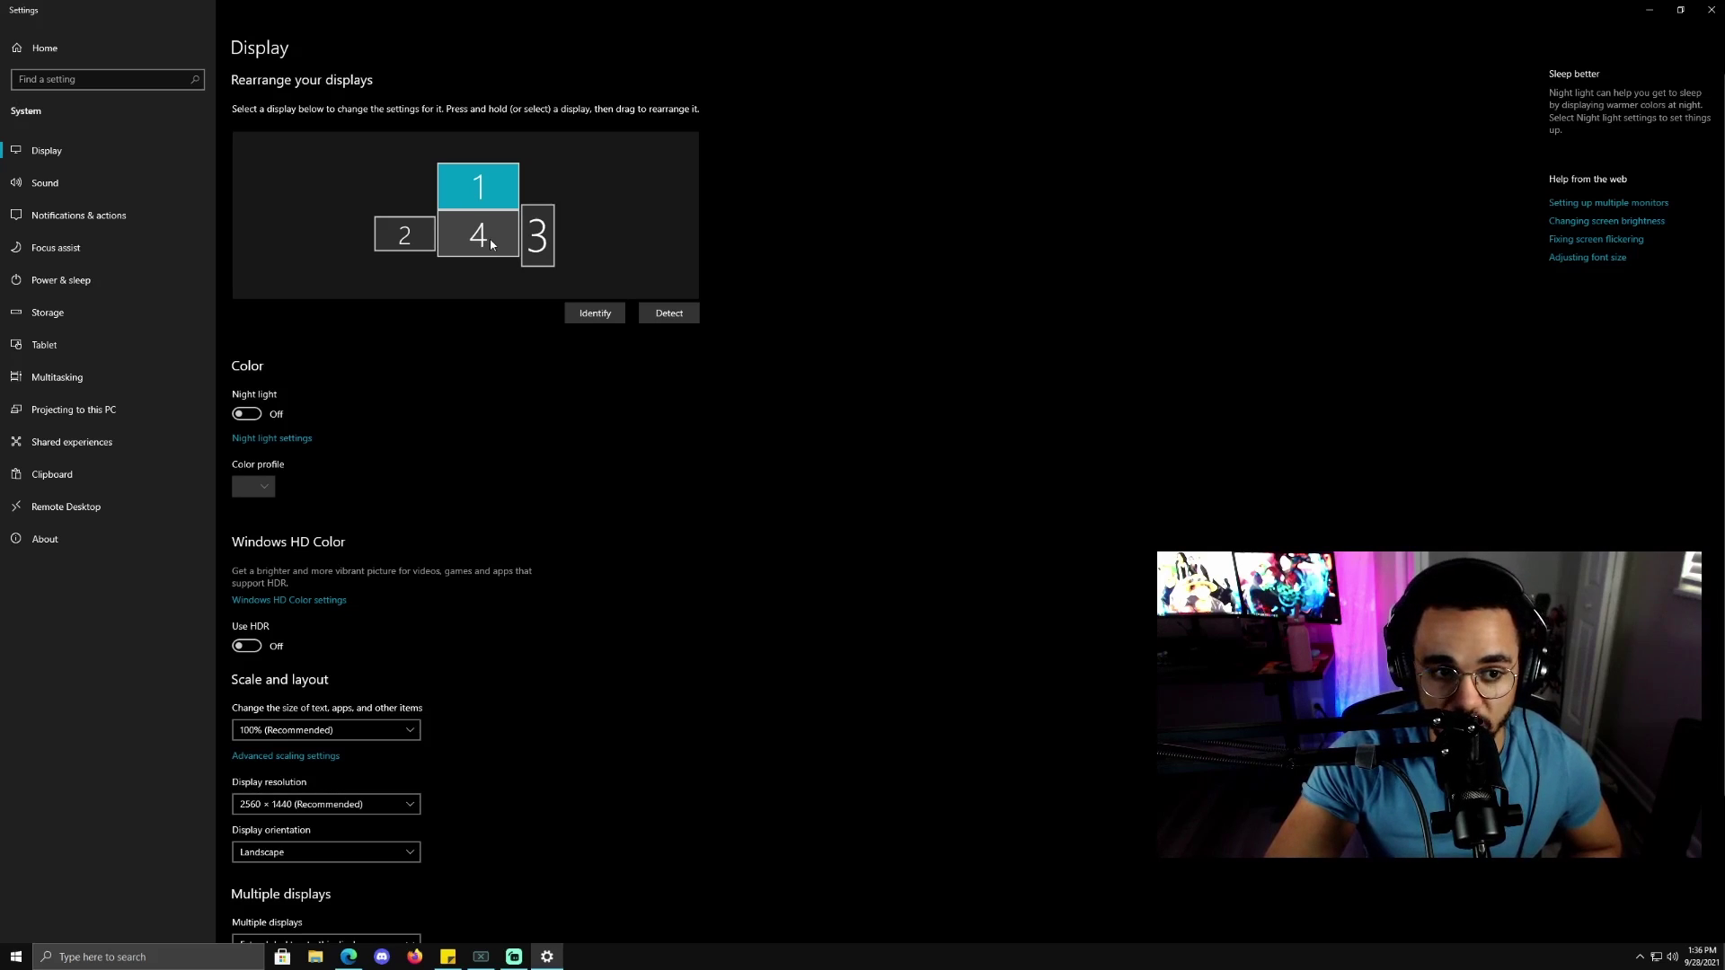
left_click(491, 243)
scroll(519, 338, "down", 2)
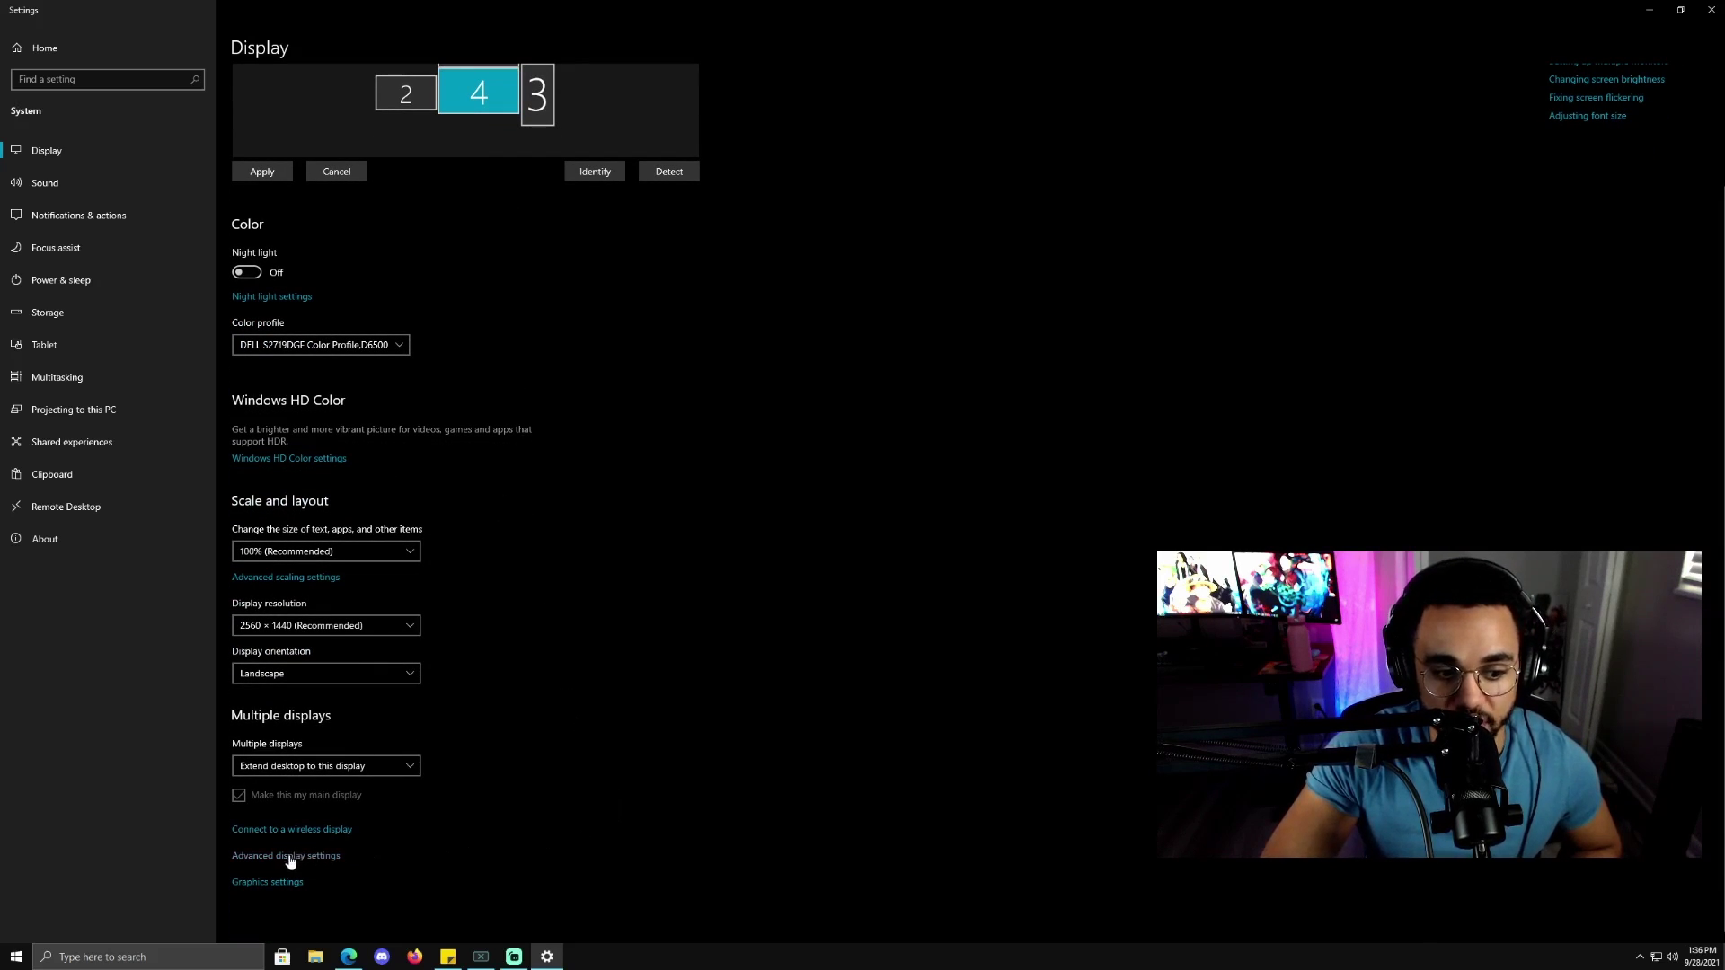
left_click(315, 859)
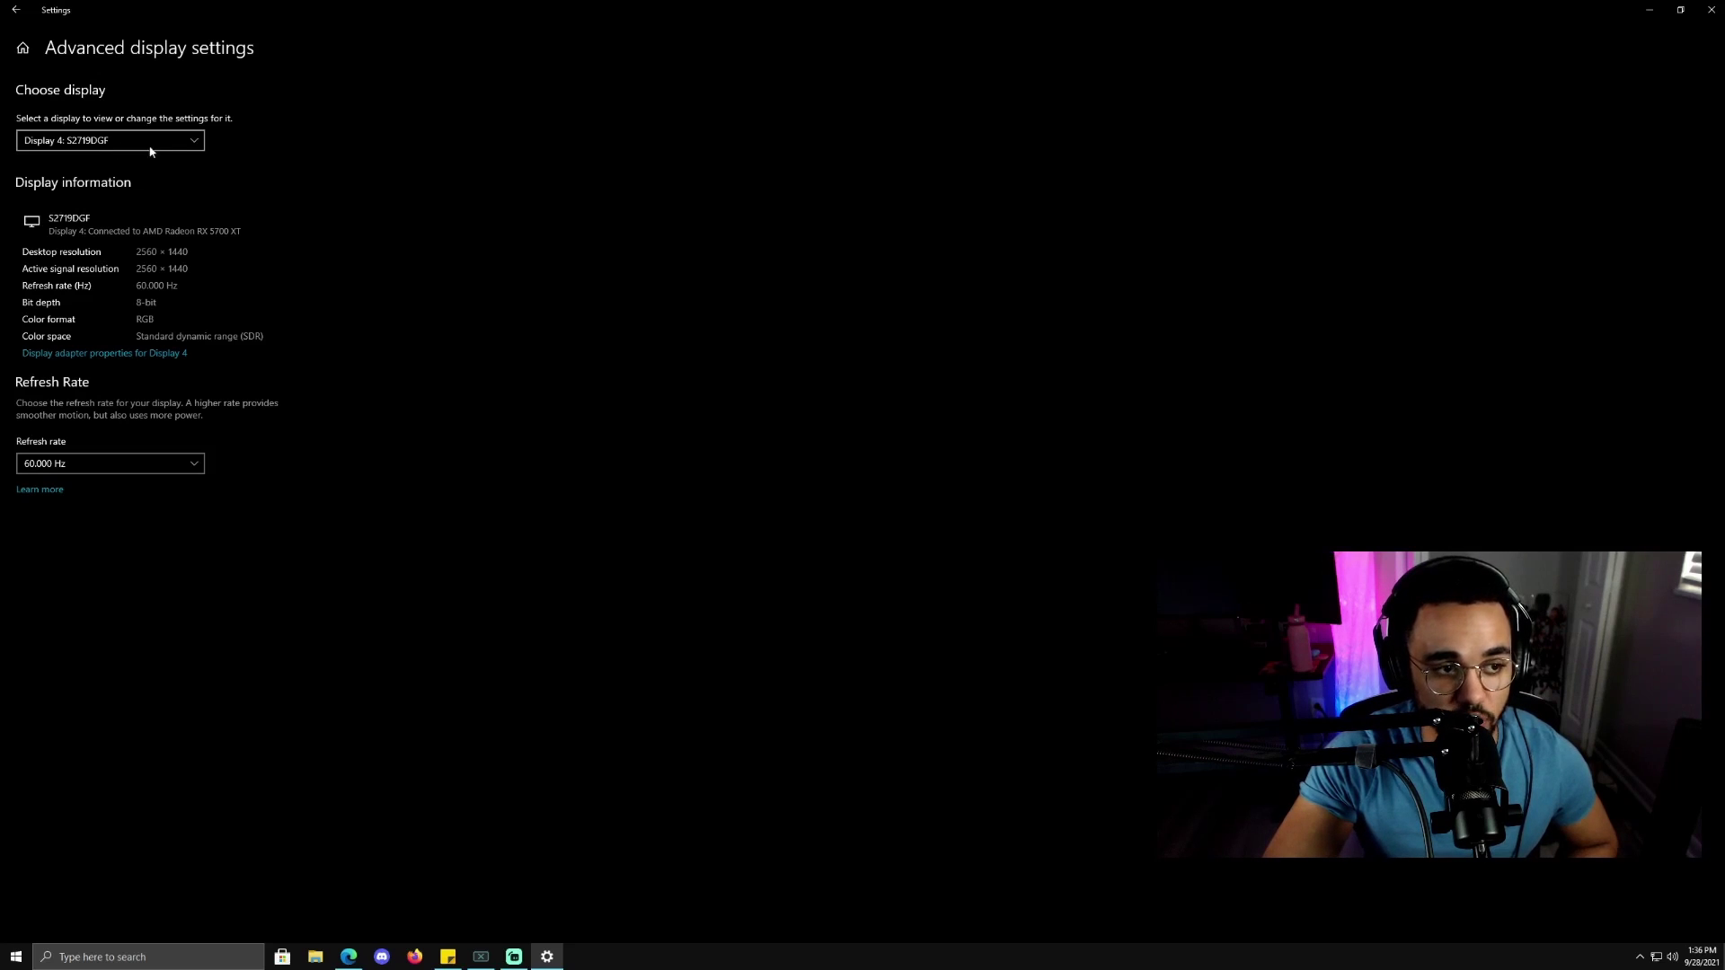
left_click(69, 143)
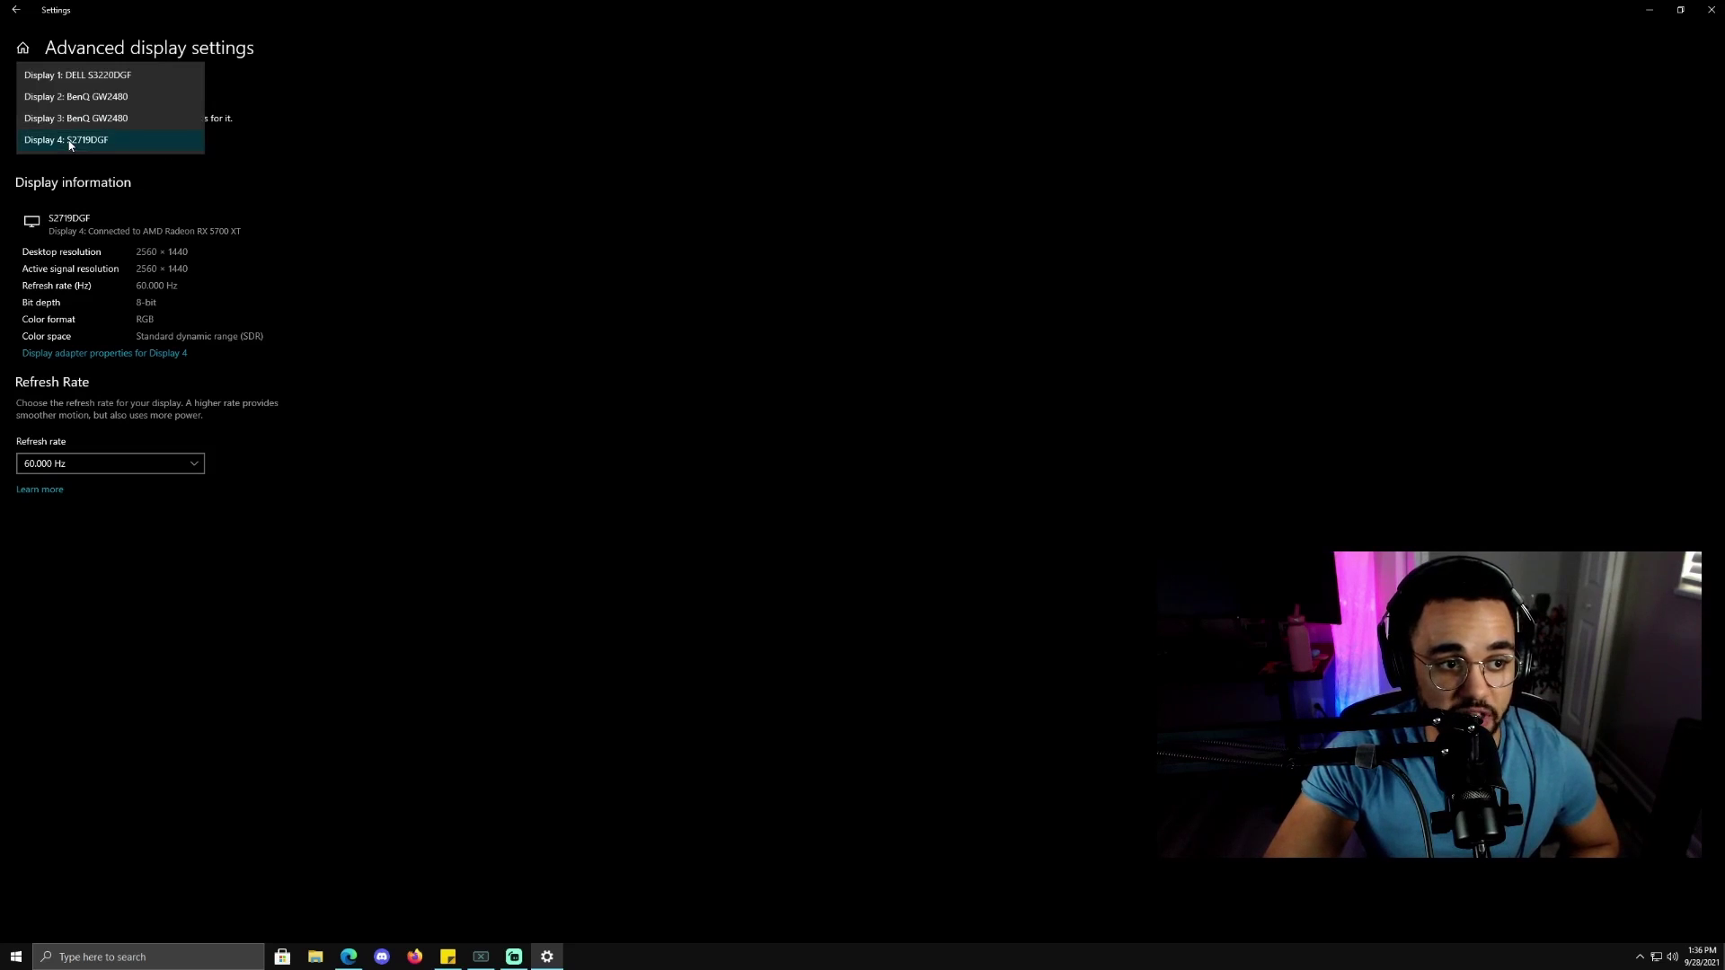
left_click(104, 144)
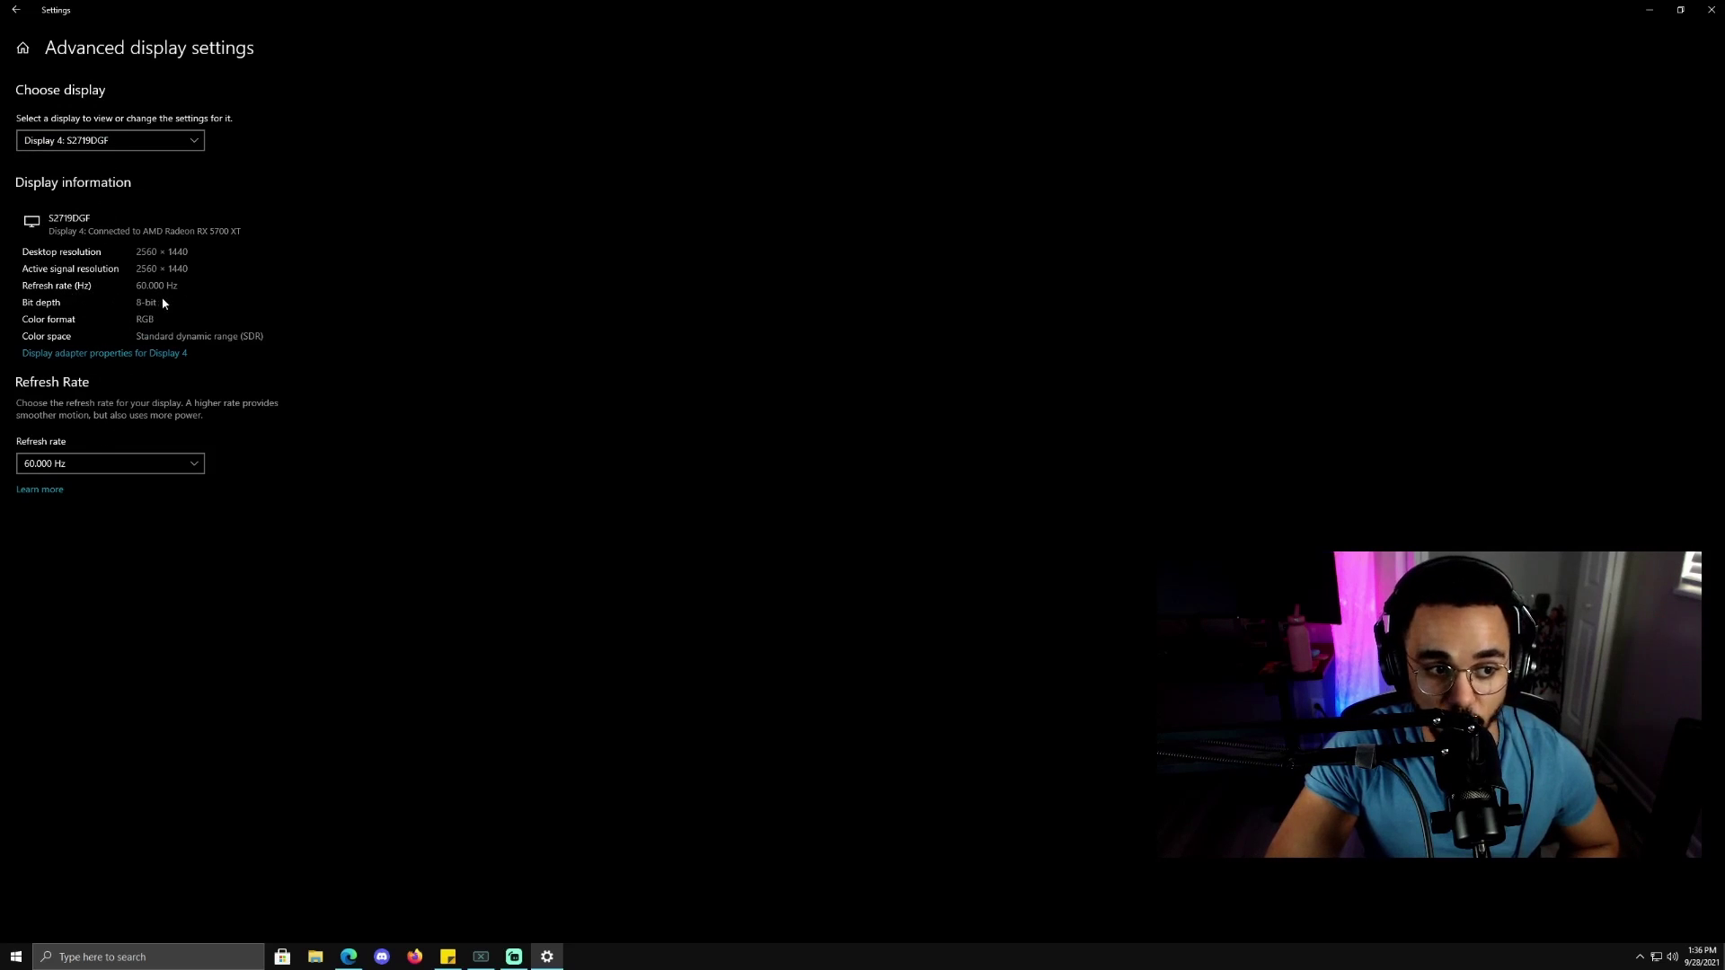
Change Display 4's refresh rate from 60 Hz to 144.000 Hz and confirm Keep changes
left_click(130, 466)
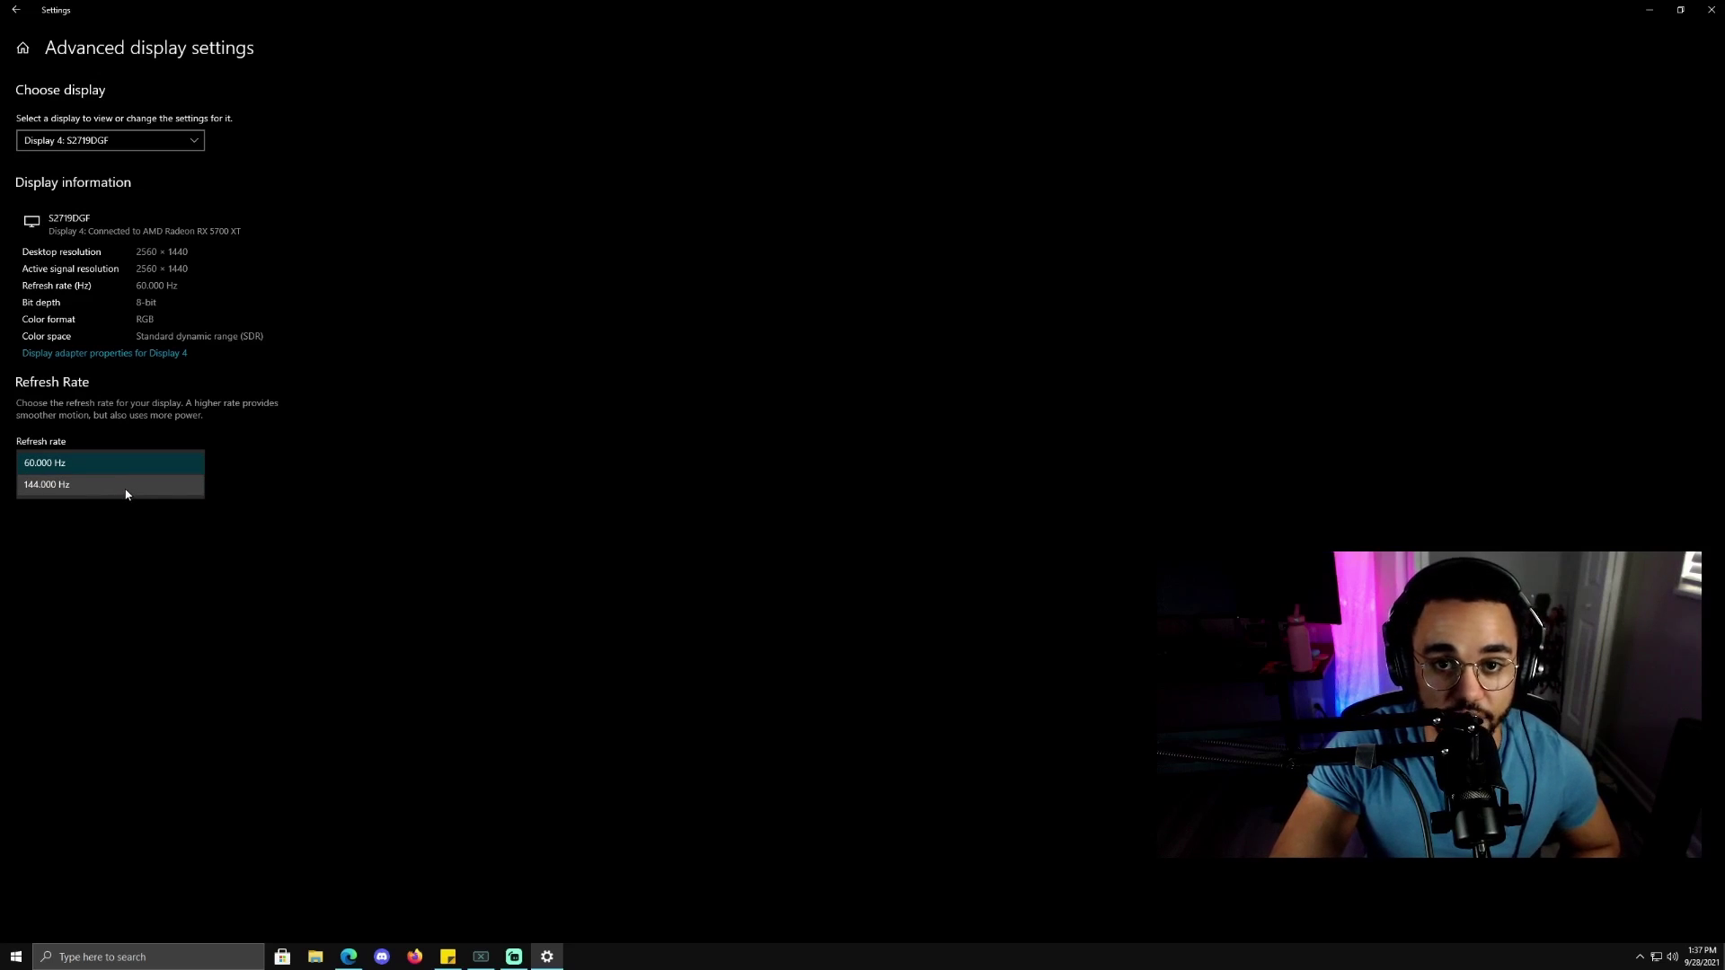
left_click(128, 484)
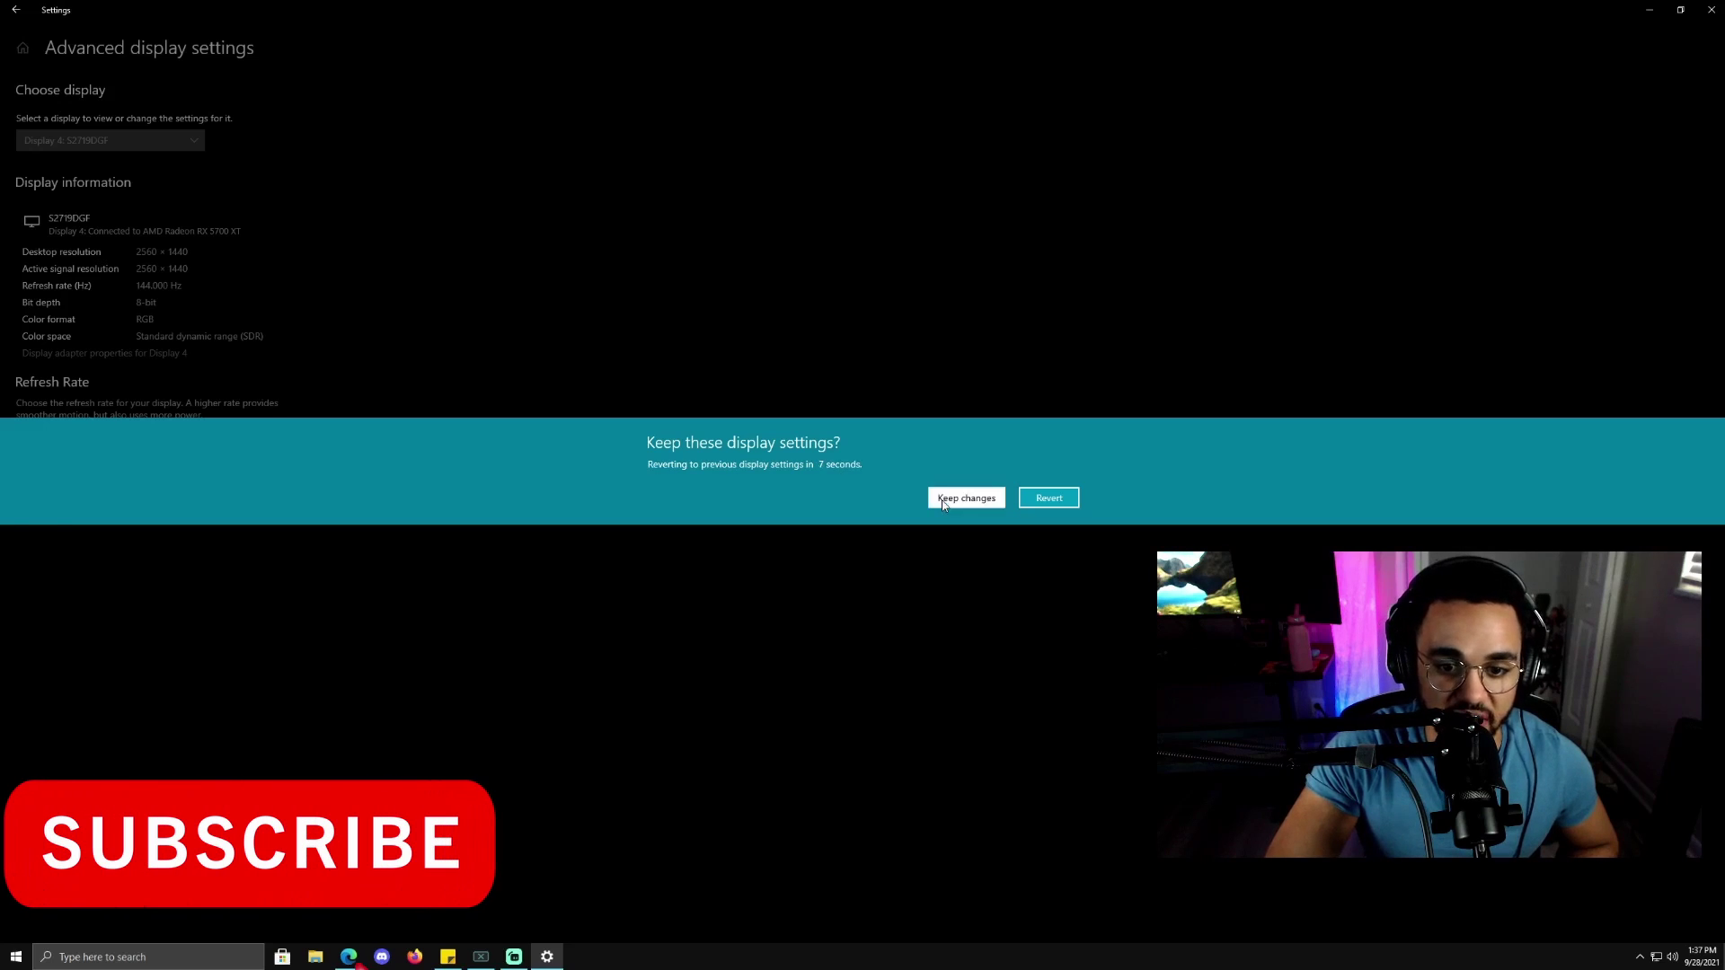
left_click(942, 502)
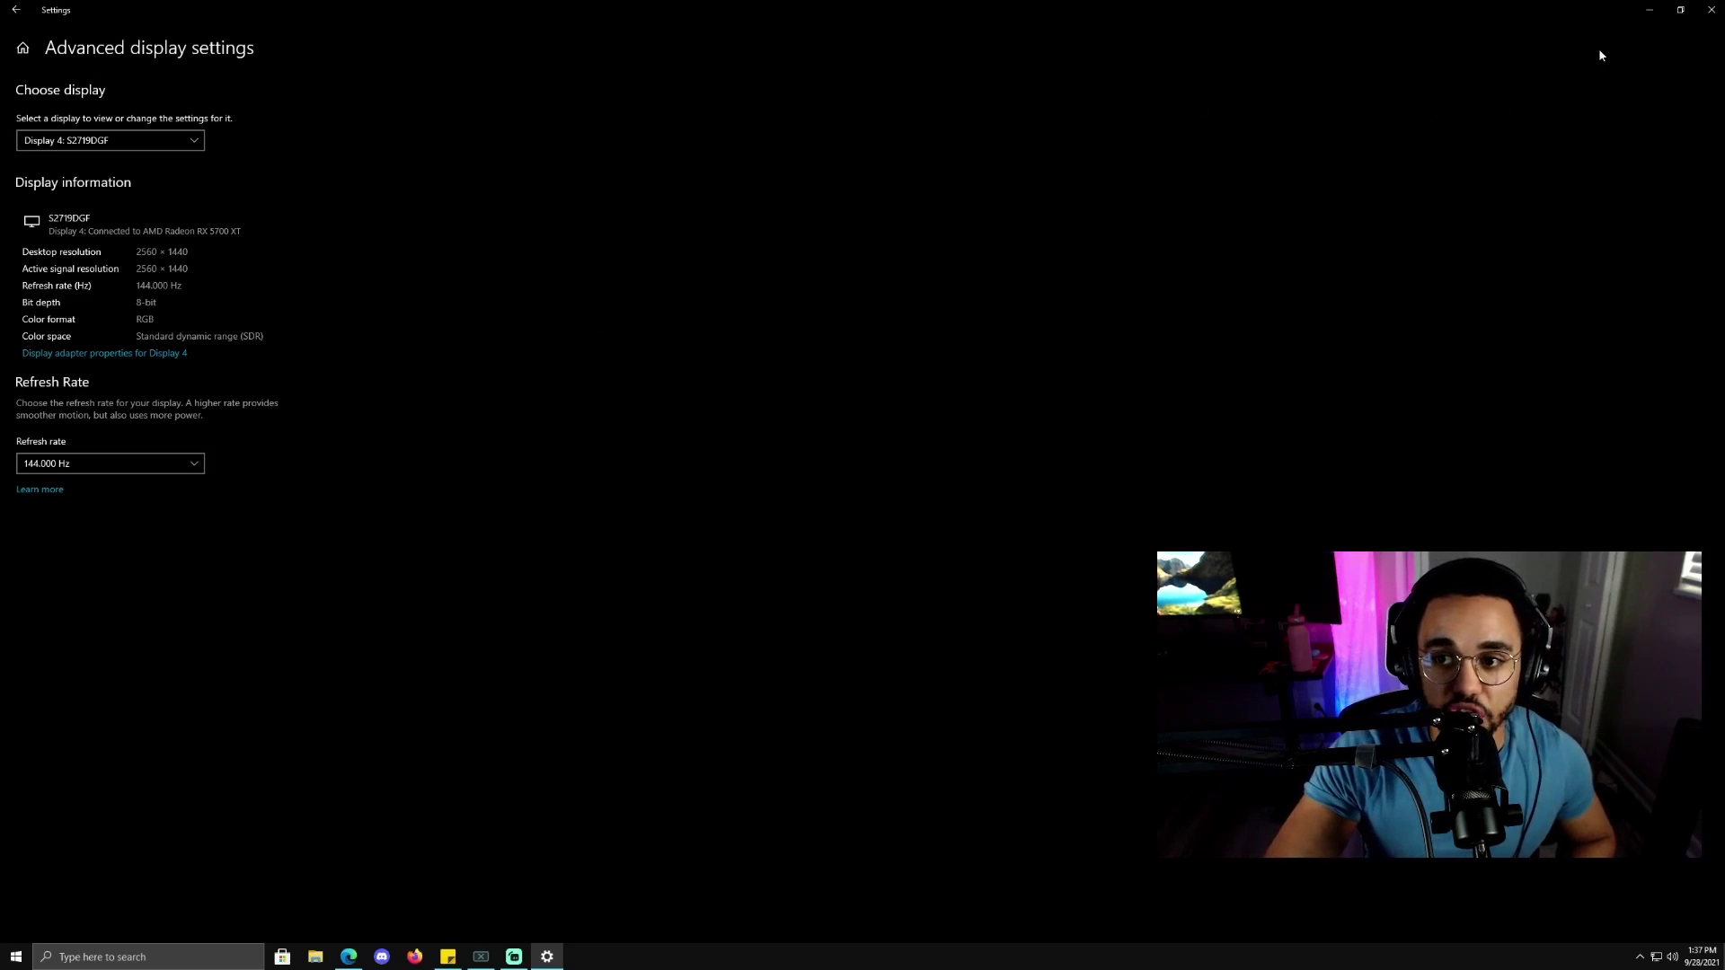
Close Settings, relaunch it through Windows search, and go to the Display page
left_click(1647, 10)
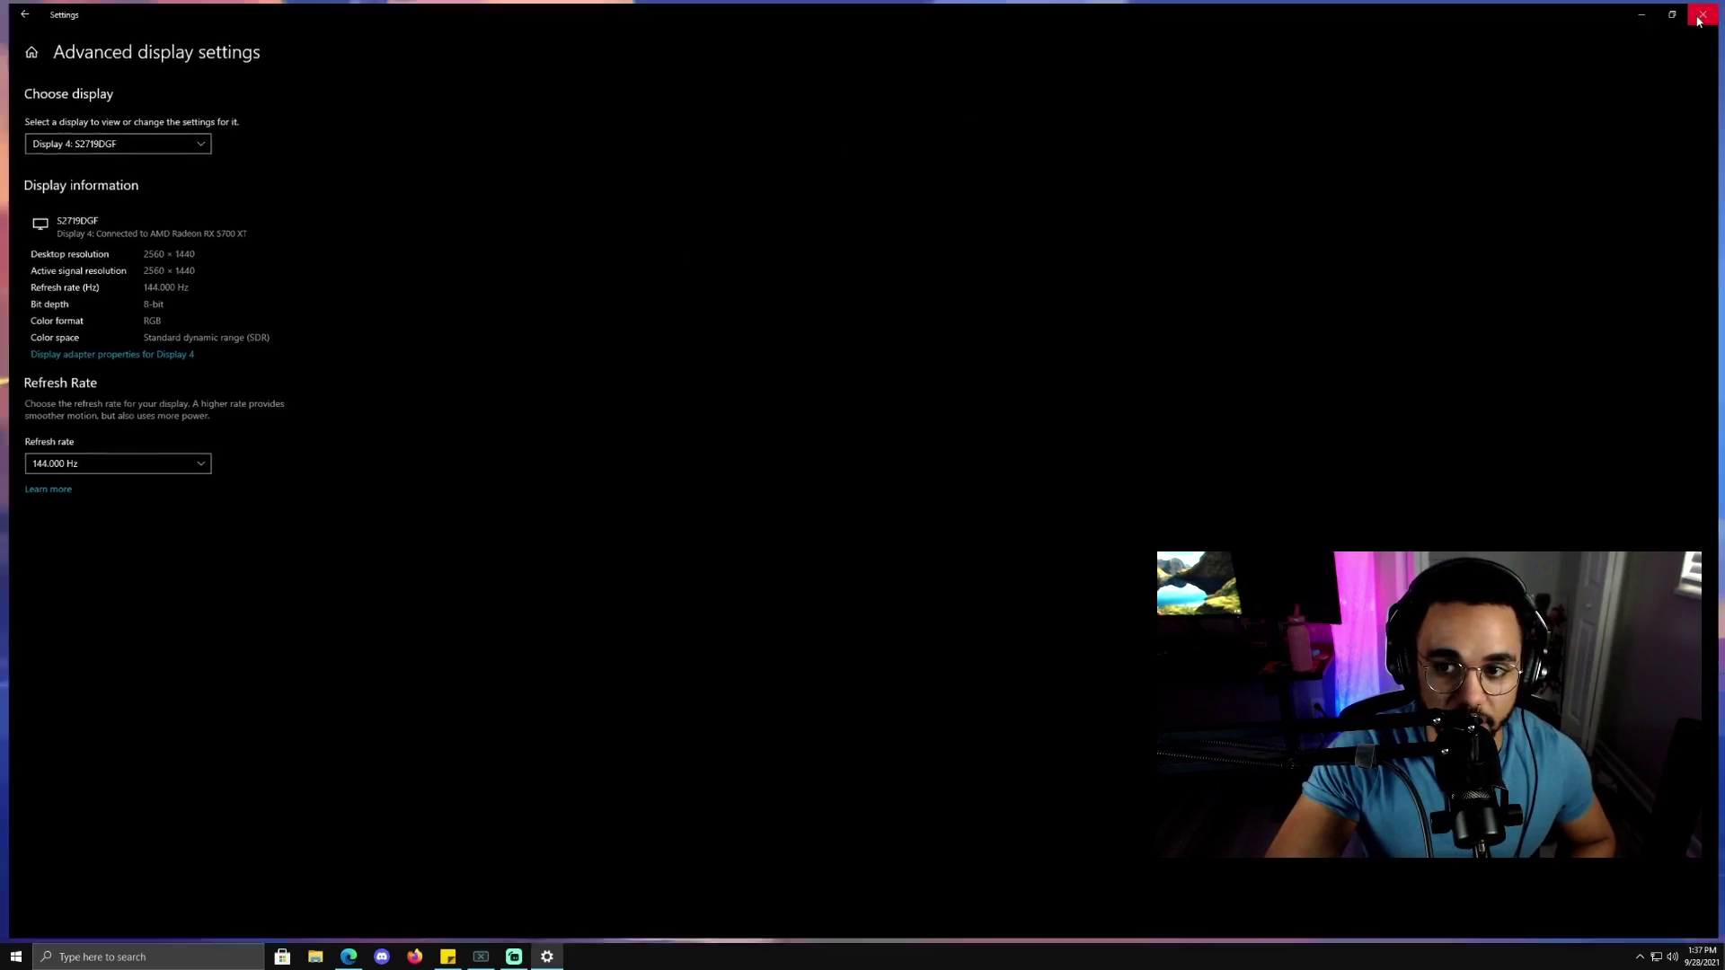
right_click(953, 334)
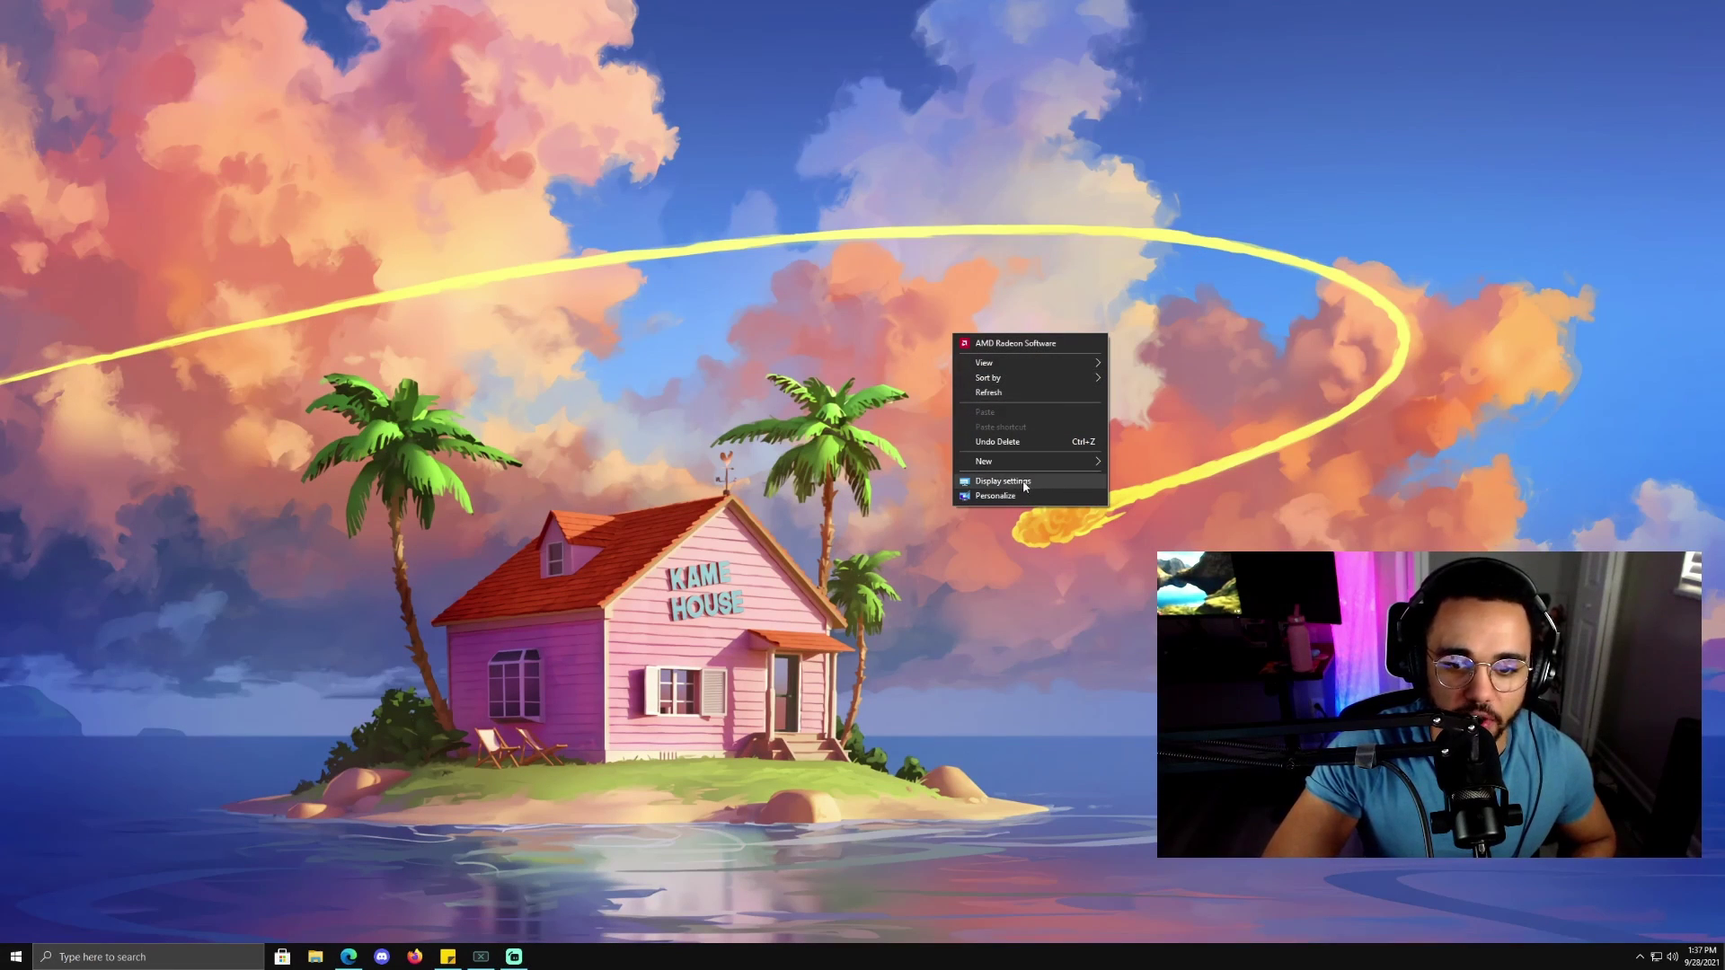
left_click(157, 964)
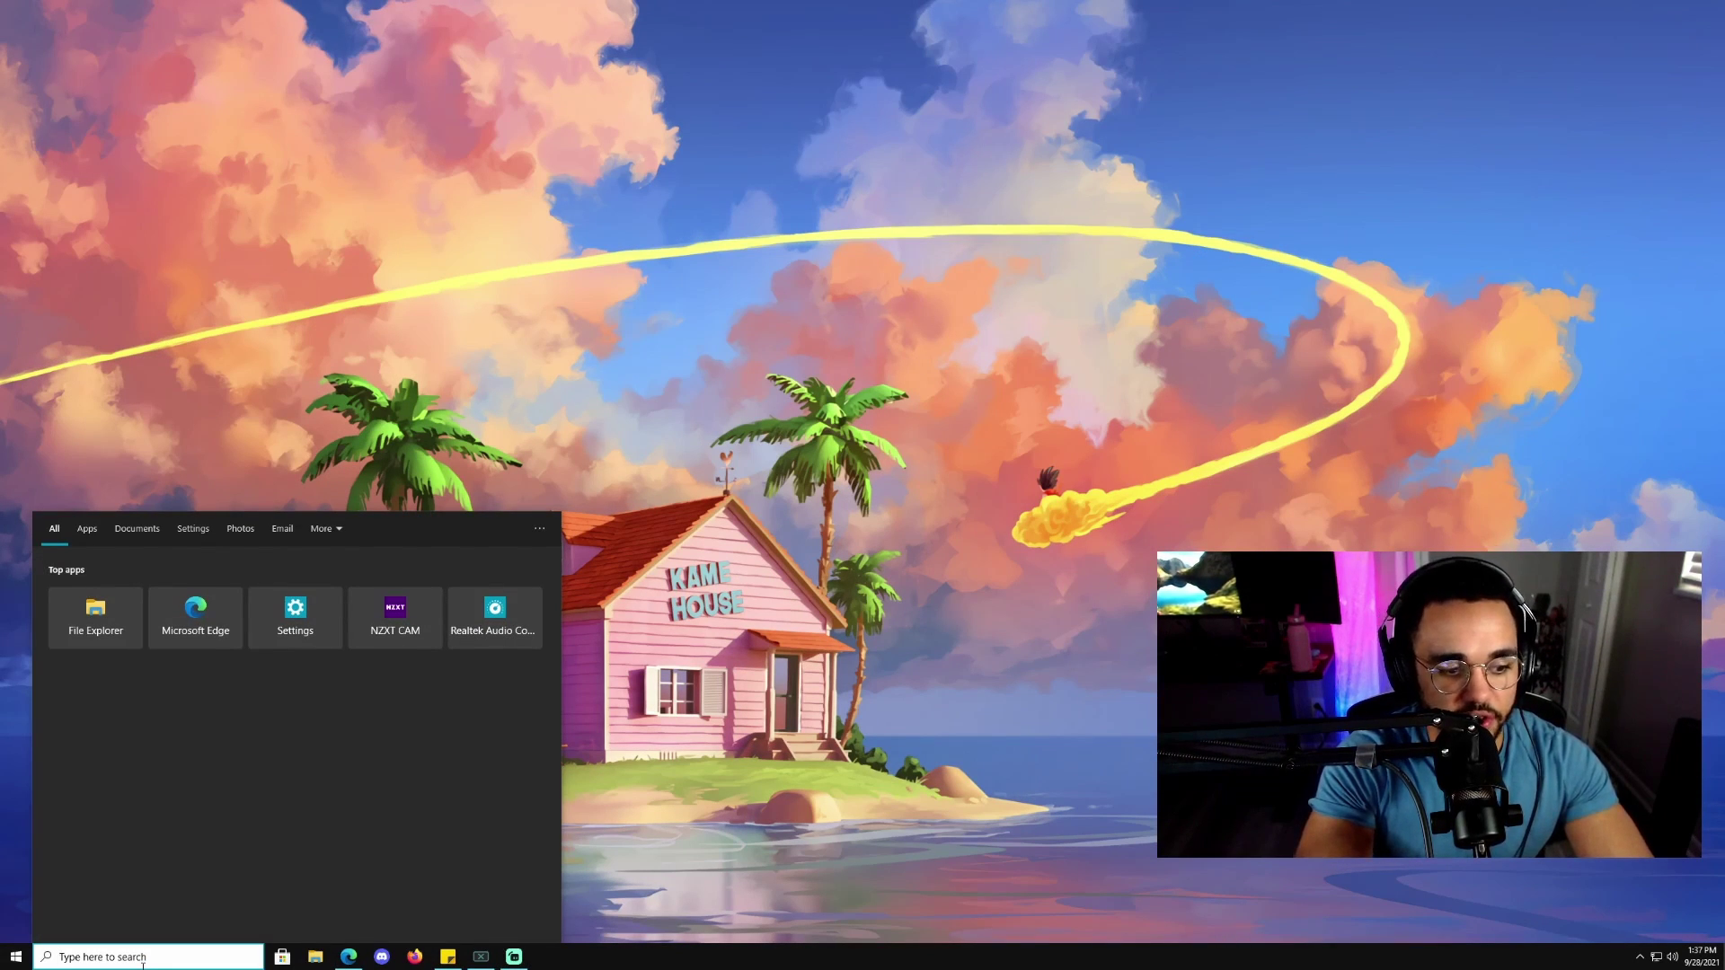
type("settings")
key("Return")
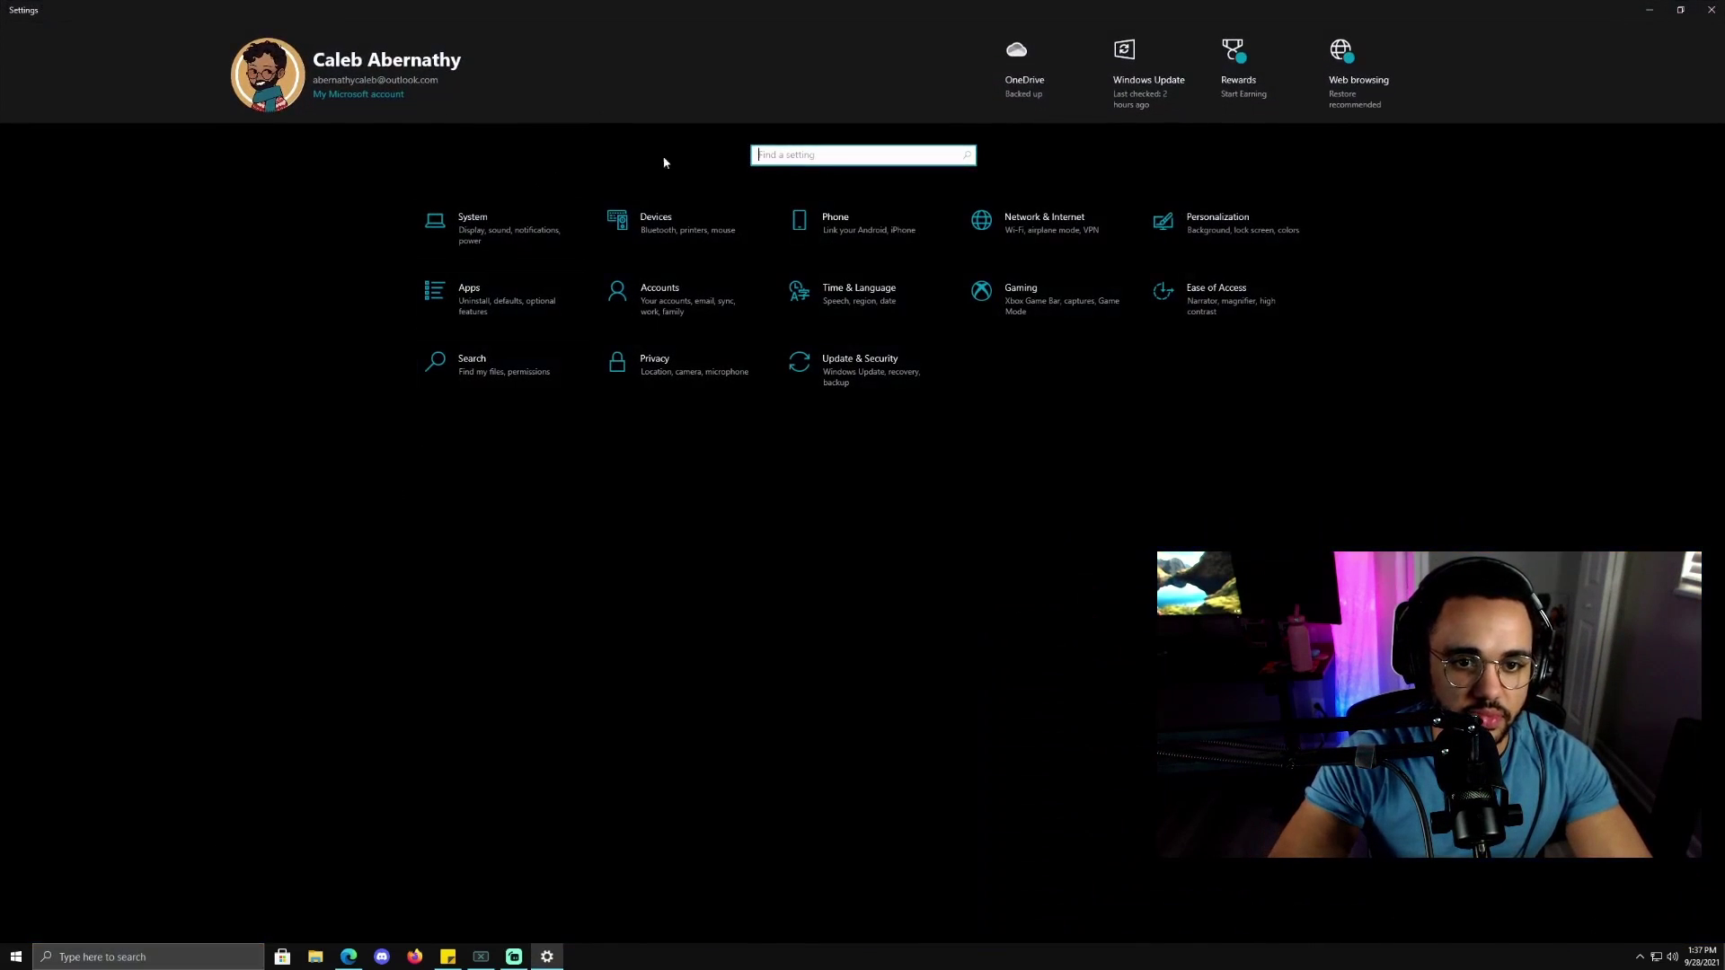
type("display")
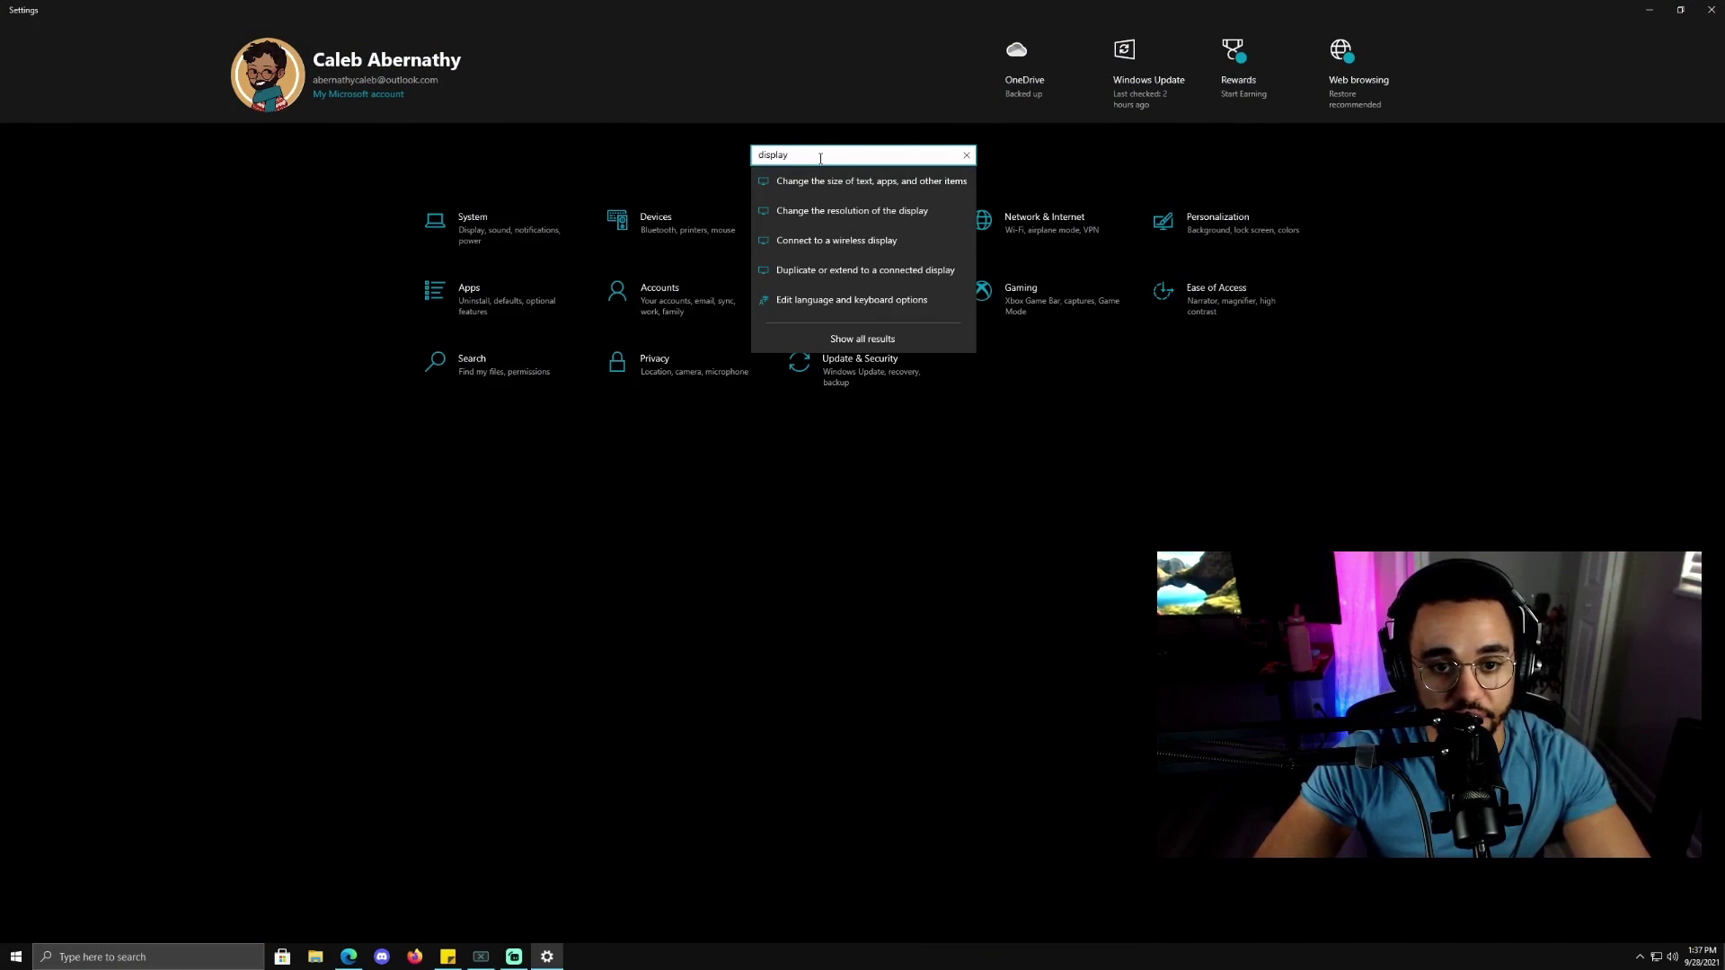
left_click(839, 215)
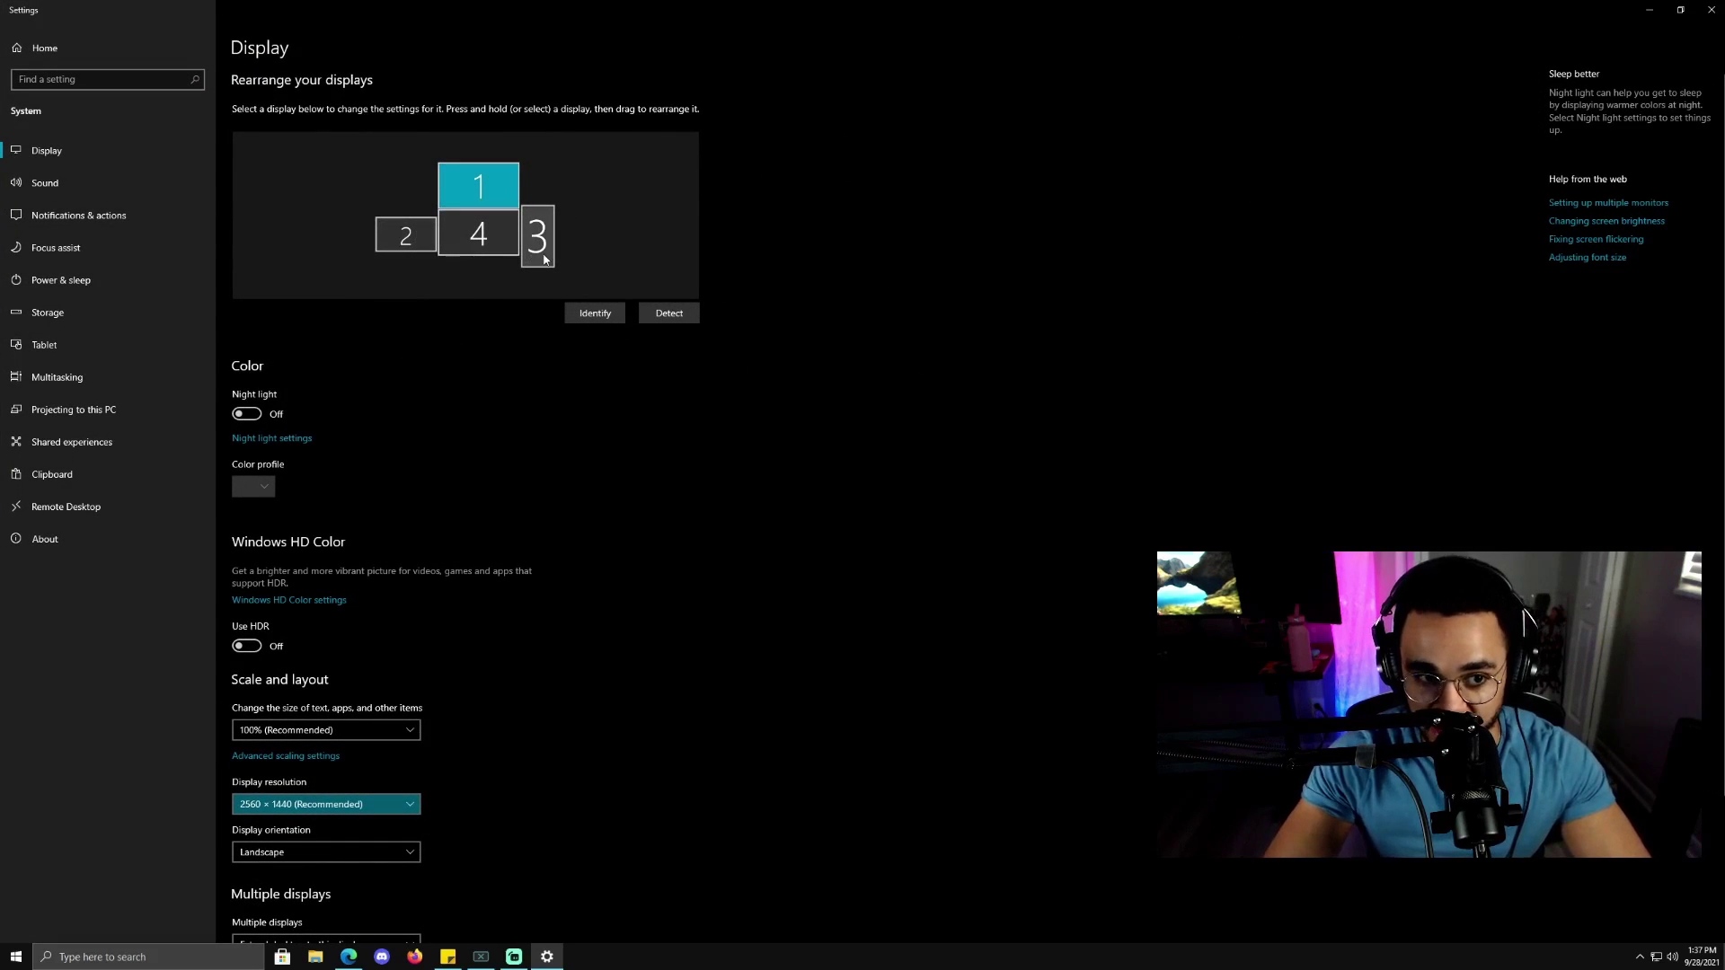
Open Advanced display settings for Display 1 (Dell S3220DGF) and choose 165.000 Hz
left_click(498, 254)
left_click(499, 185)
scroll(333, 800, "down", 2)
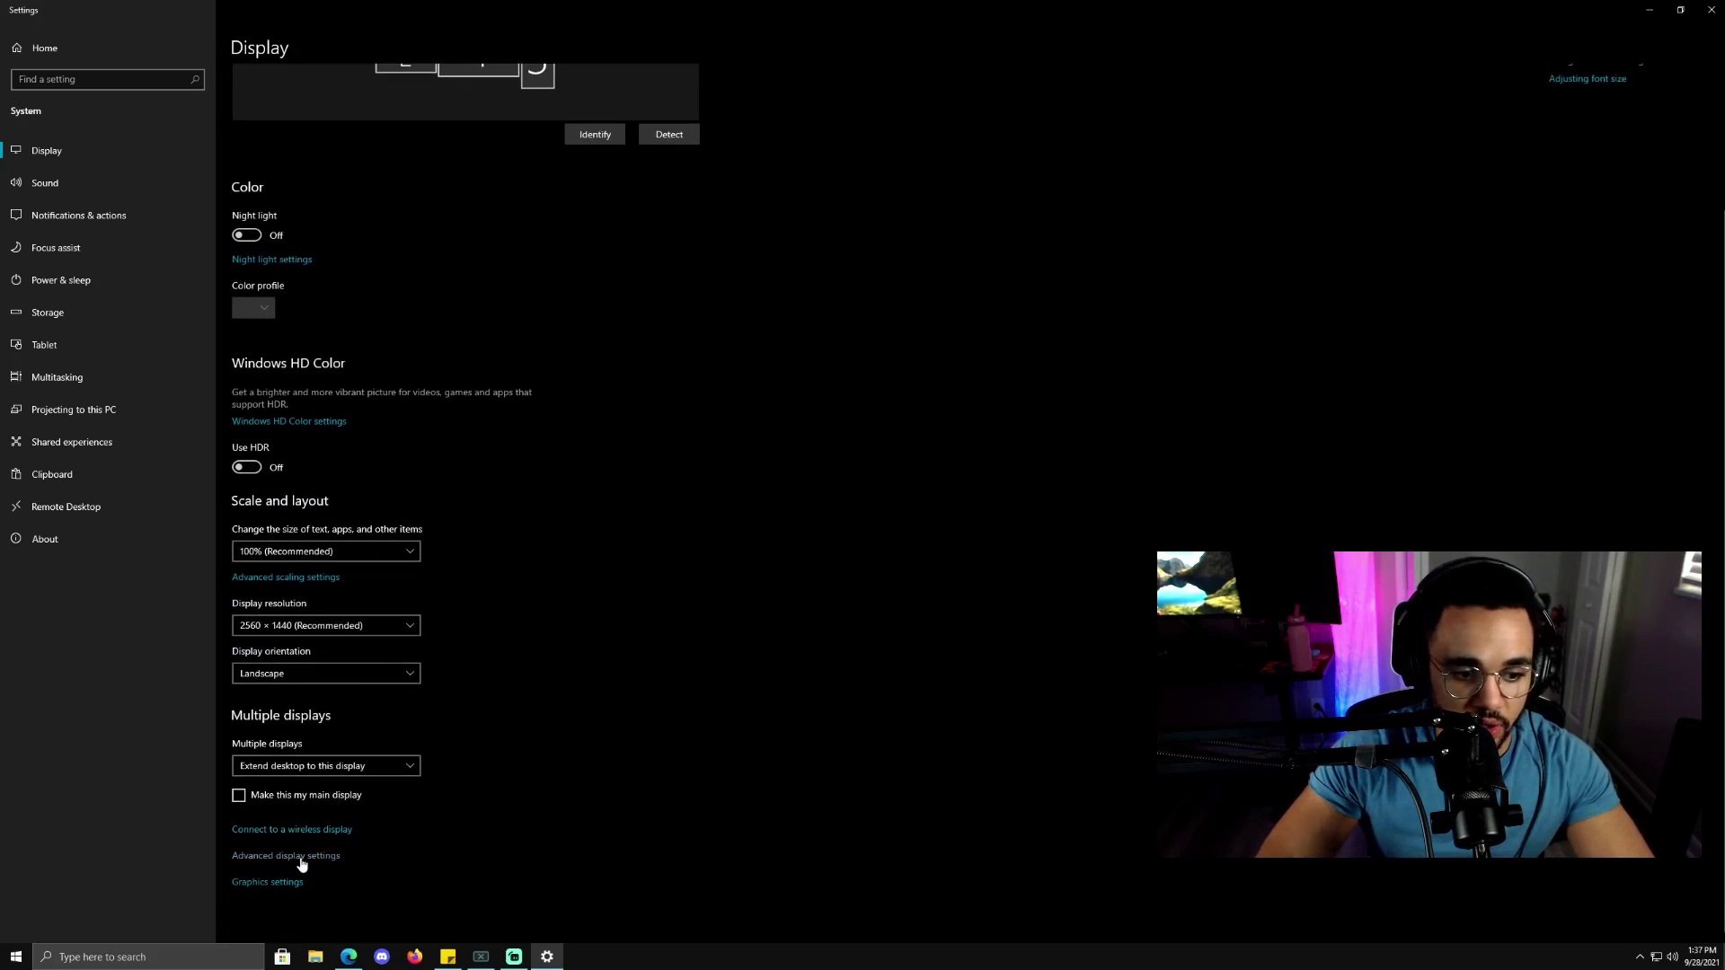
left_click(300, 860)
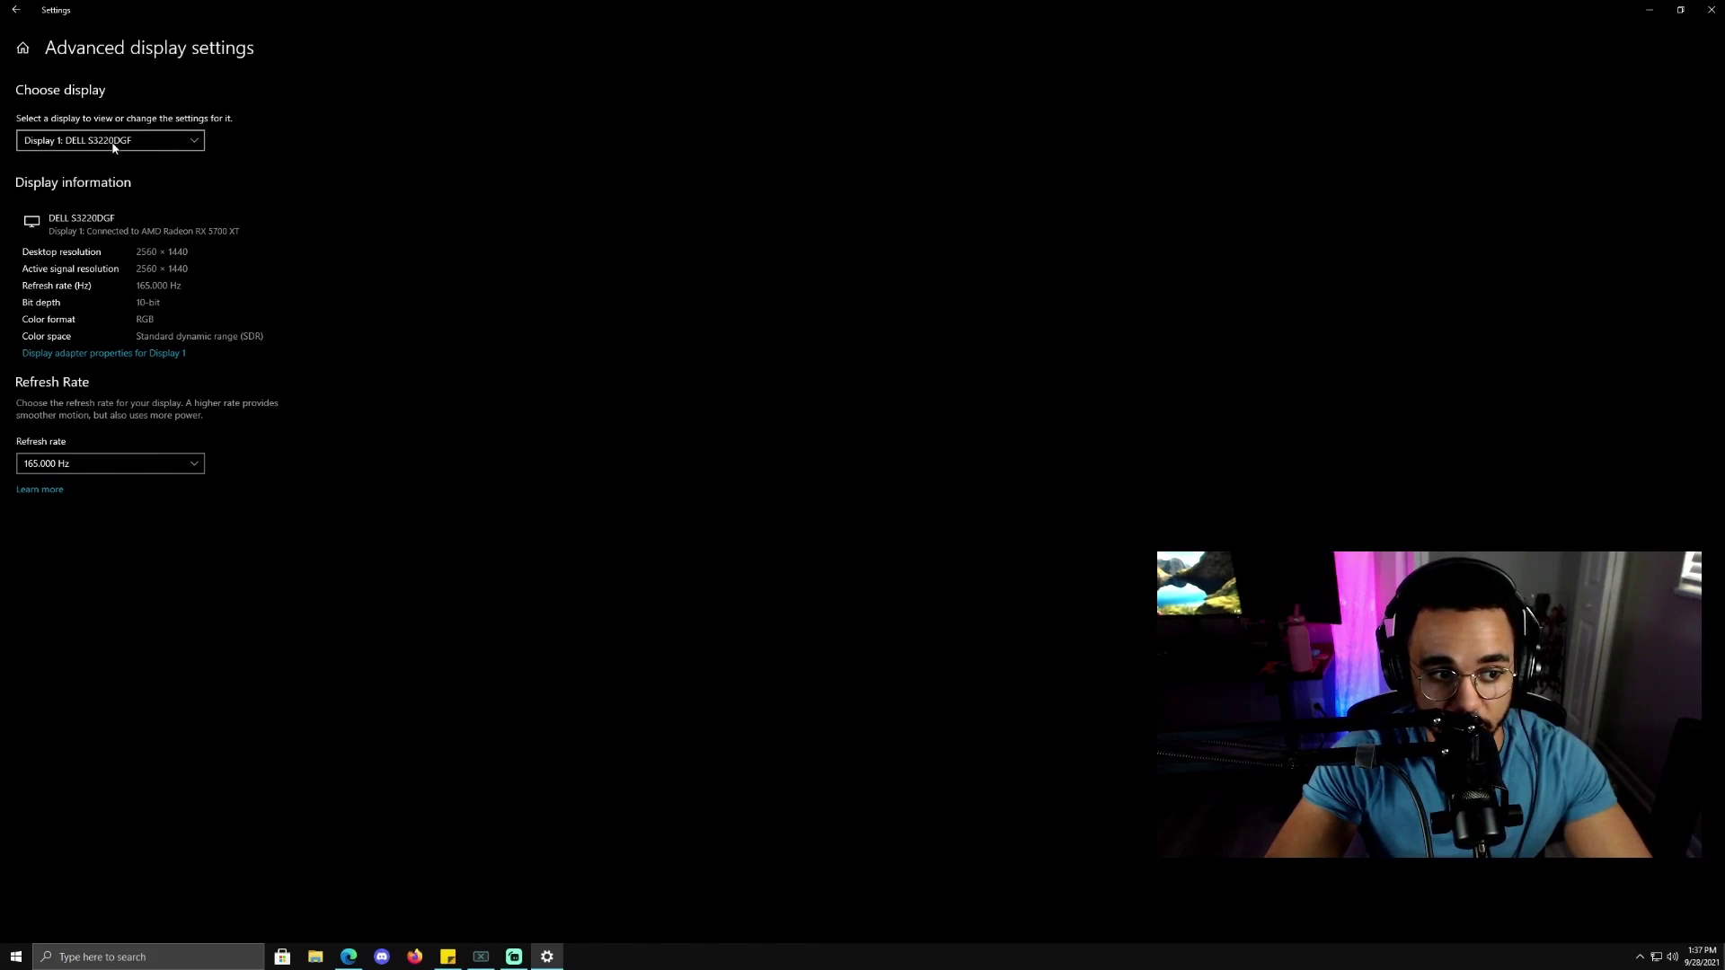
left_click(105, 468)
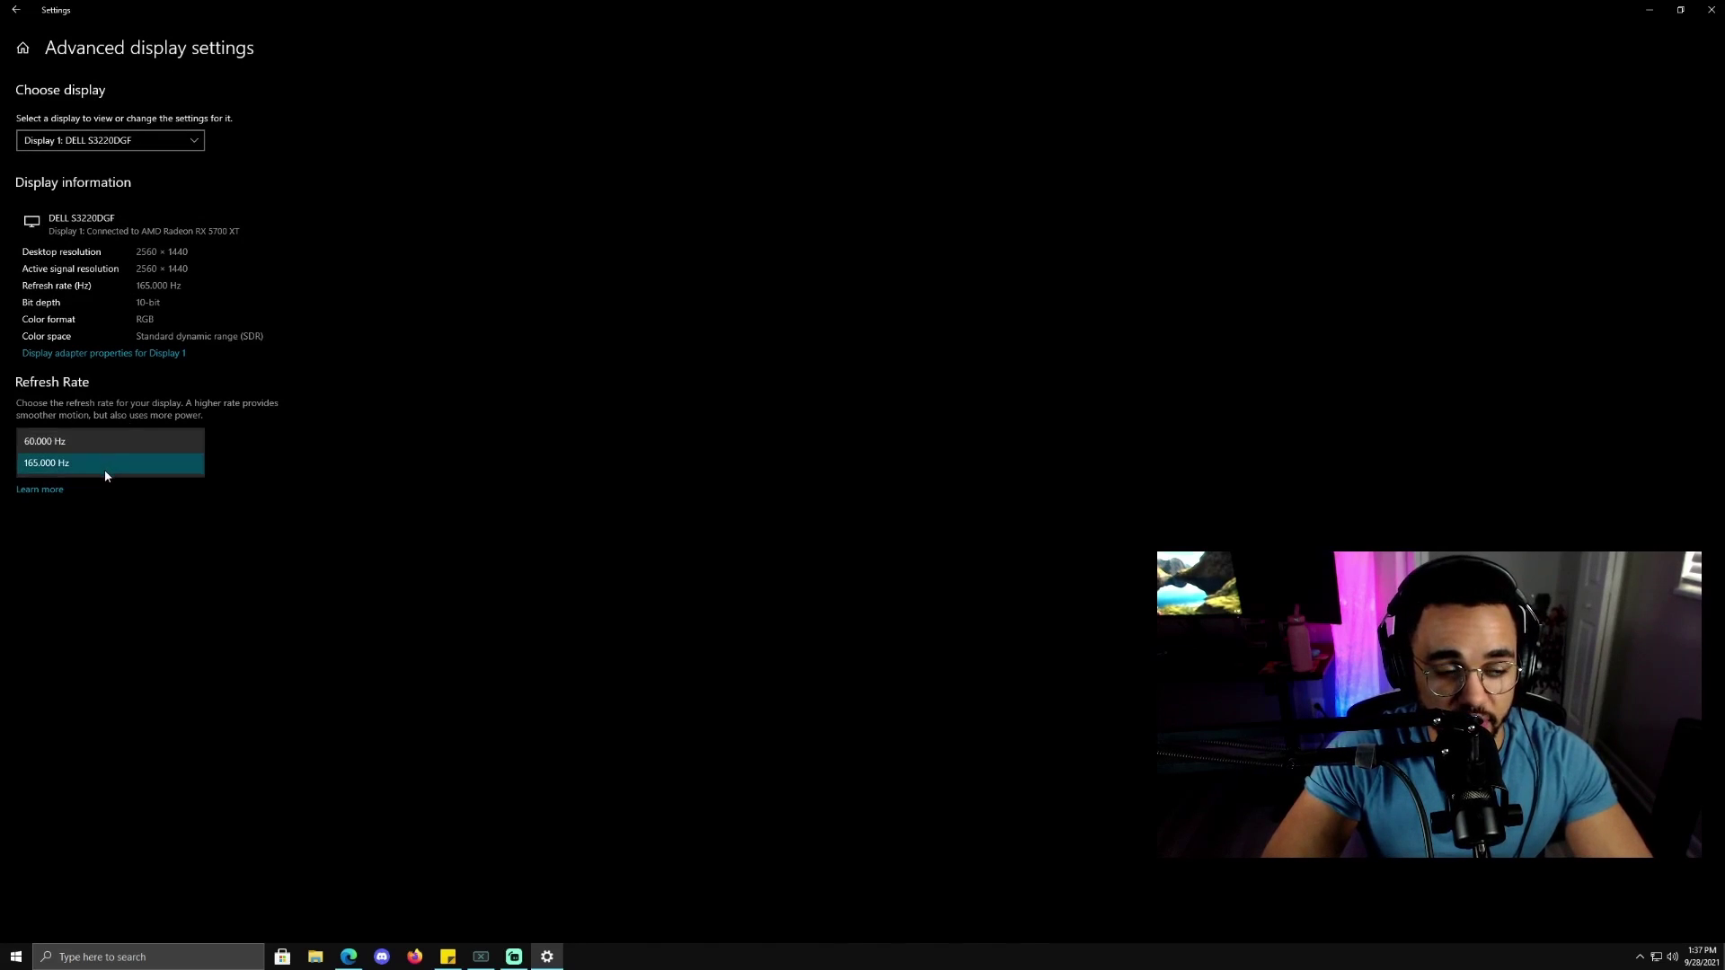
left_click(104, 467)
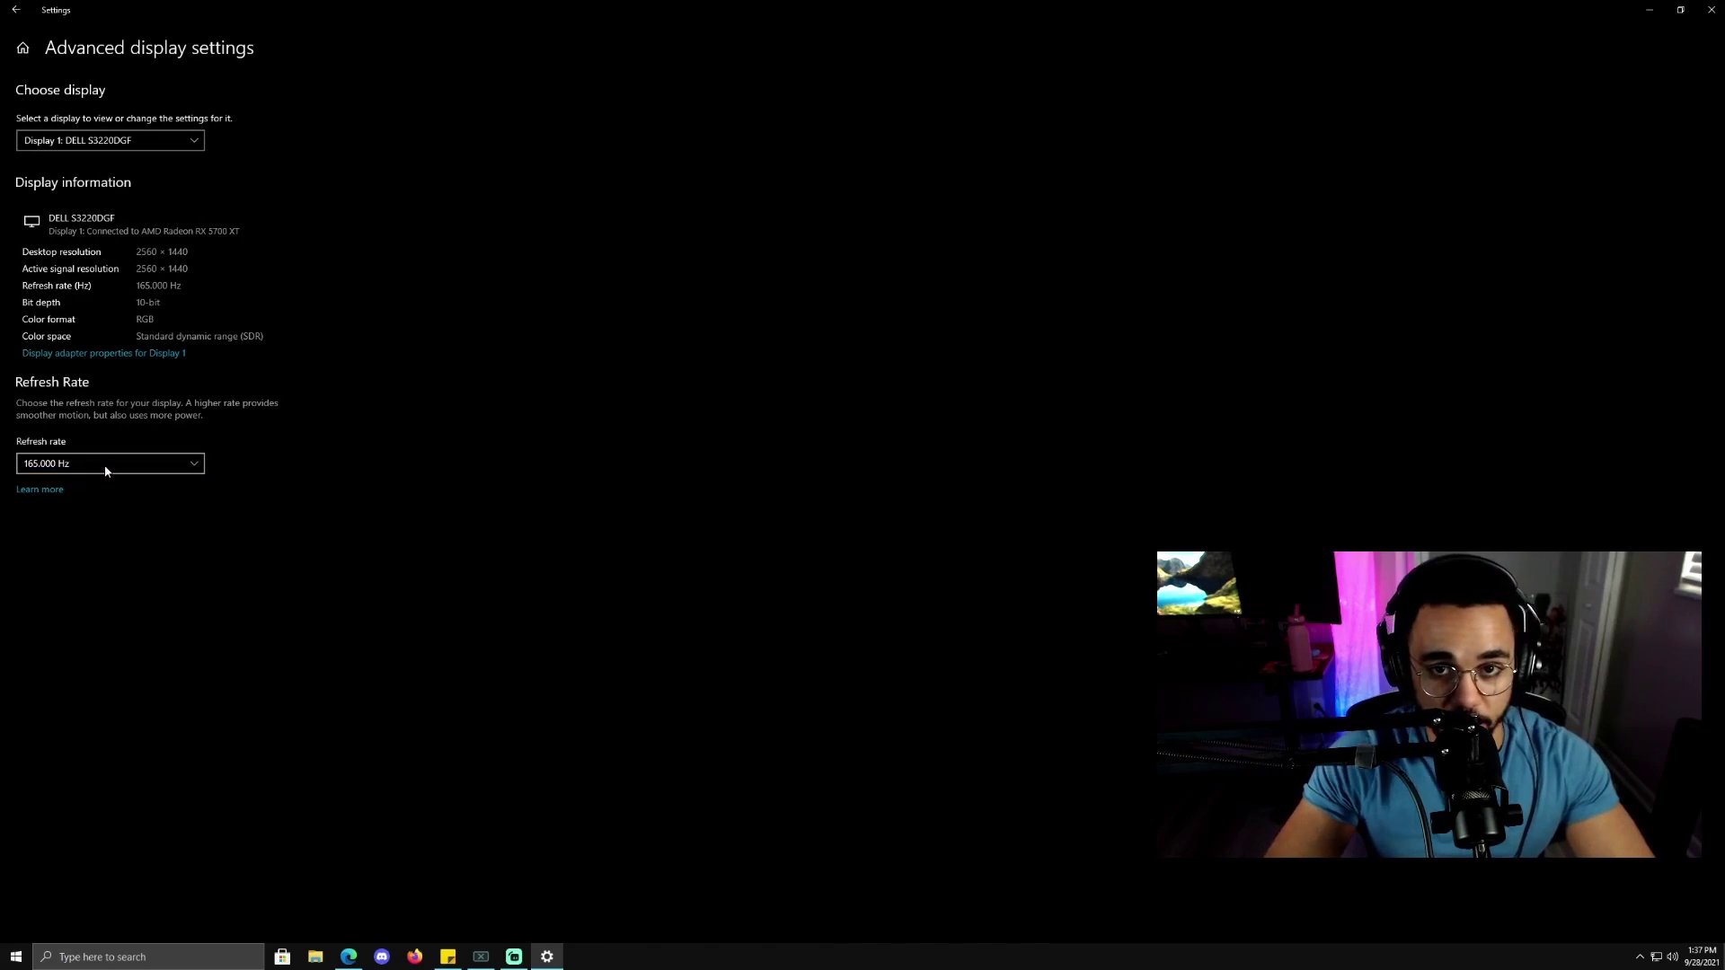